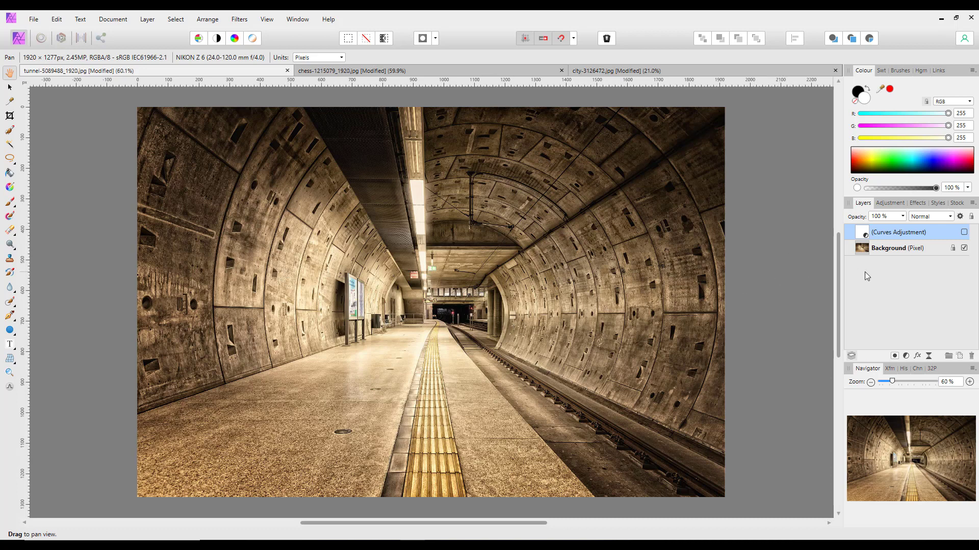
- Compare the tunnel photo with and without its existing Curves adjustment
click(964, 233)
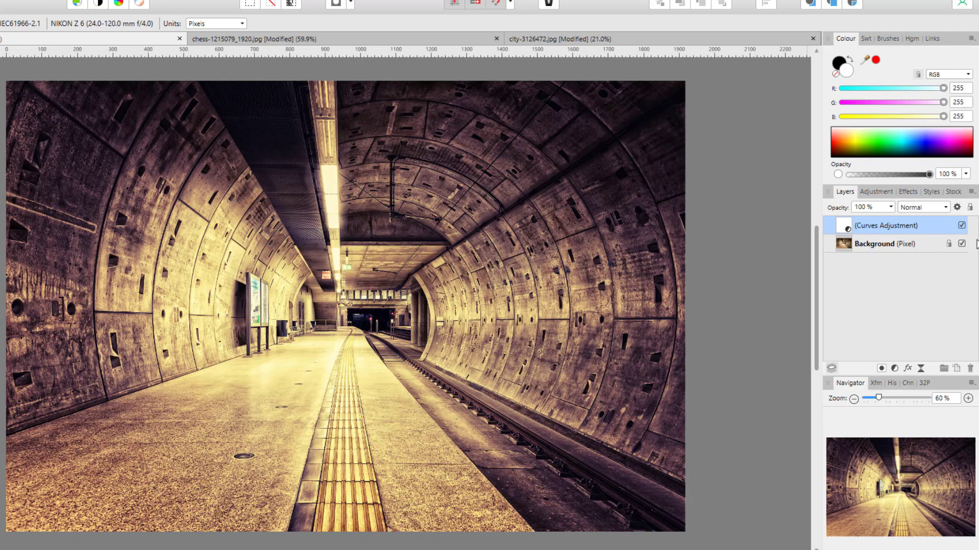
click(962, 226)
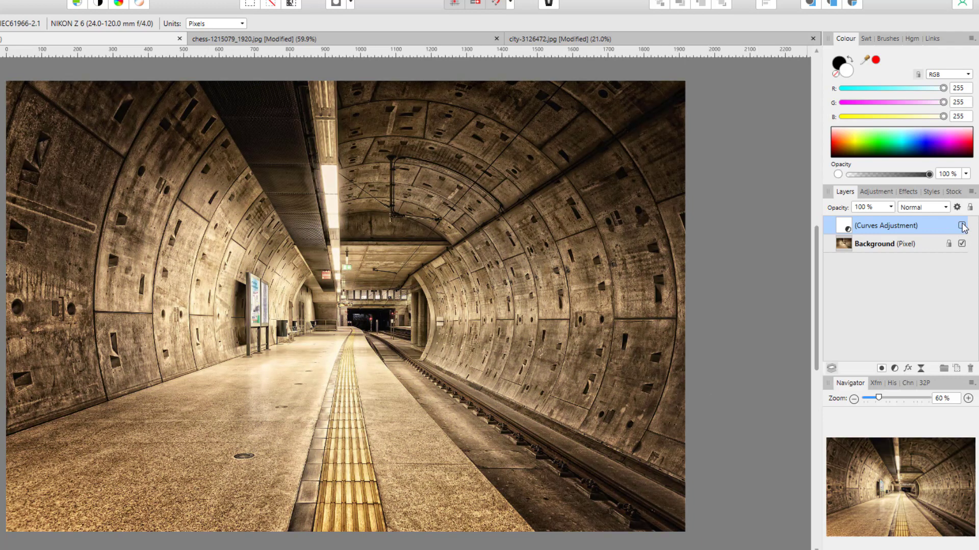
click(961, 226)
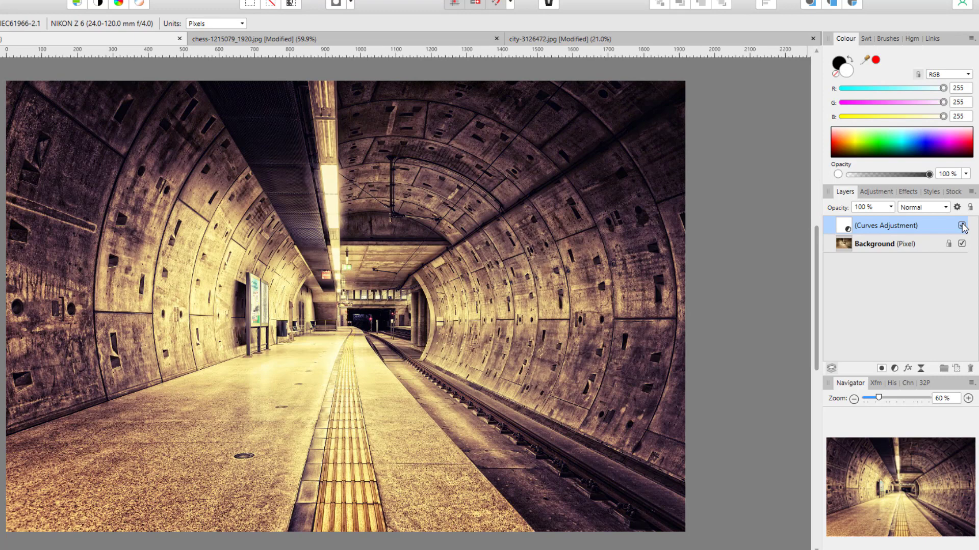
click(962, 226)
click(962, 226)
- Delete the existing Curves adjustment layer and add a fresh Curves adjustment above the tunnel photo's background
right_click(872, 229)
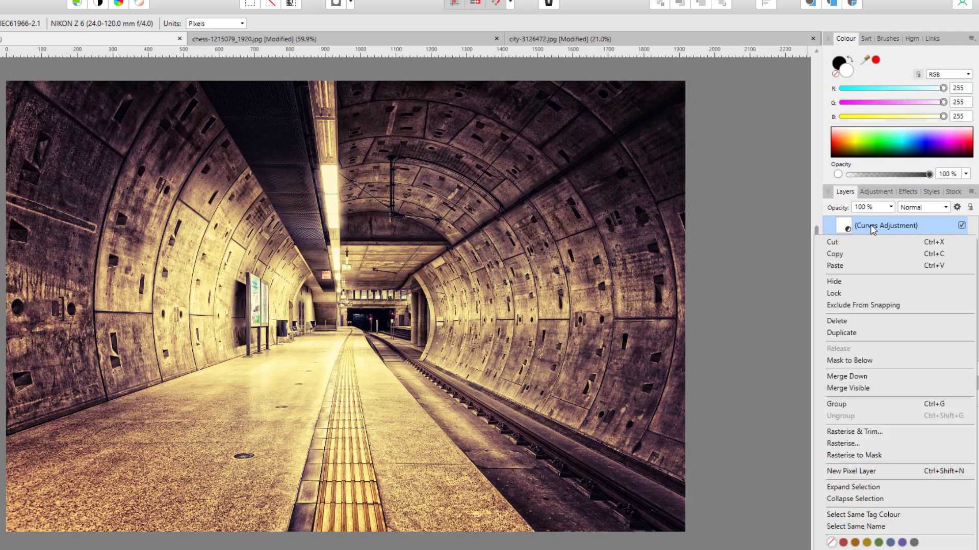
click(853, 322)
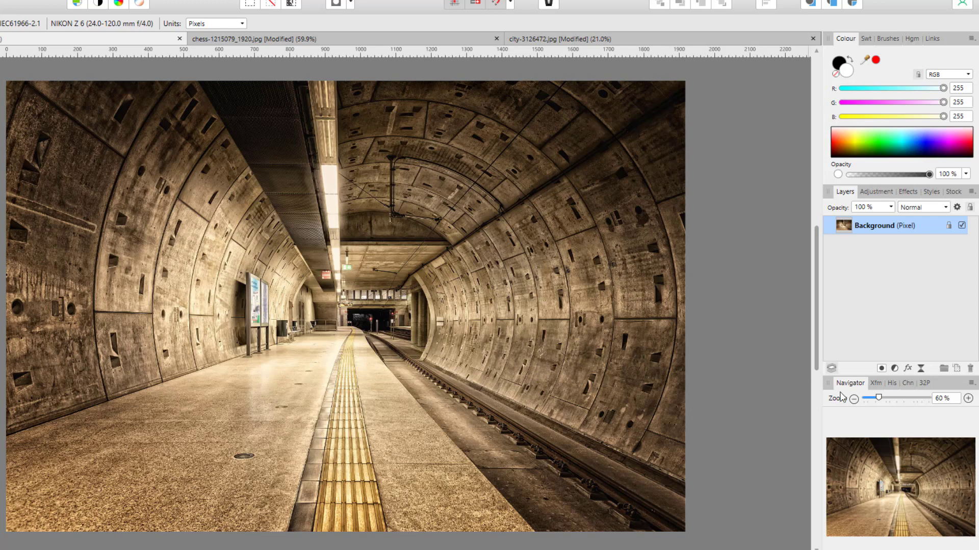
click(895, 370)
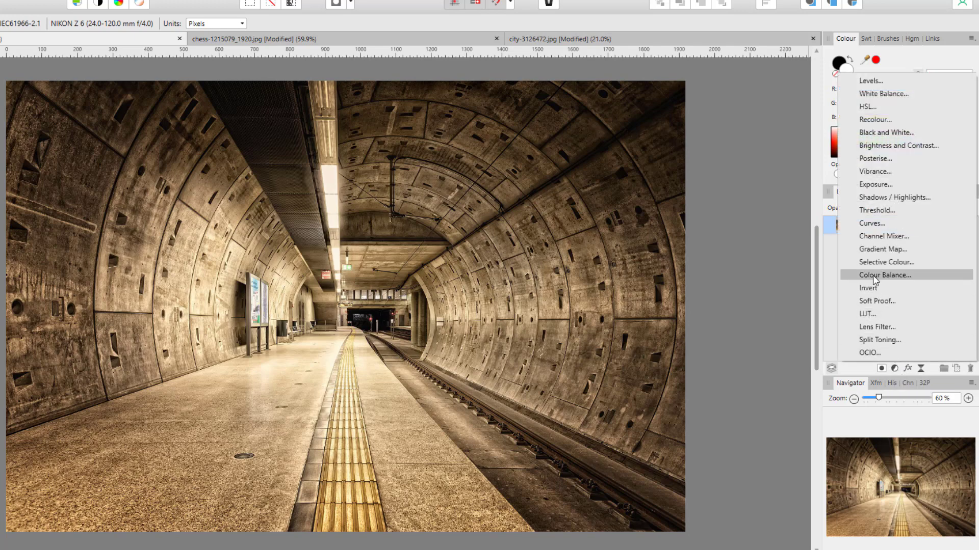
click(869, 224)
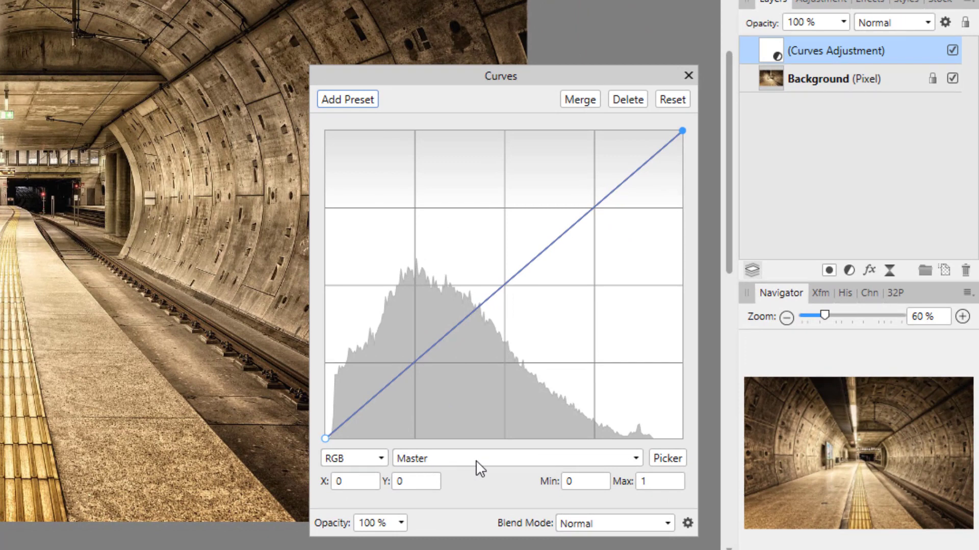
- Shape the Red channel into an S-curve with points at about X 0.699, Y 0.797 and X 0.287, Y 0.214
click(636, 458)
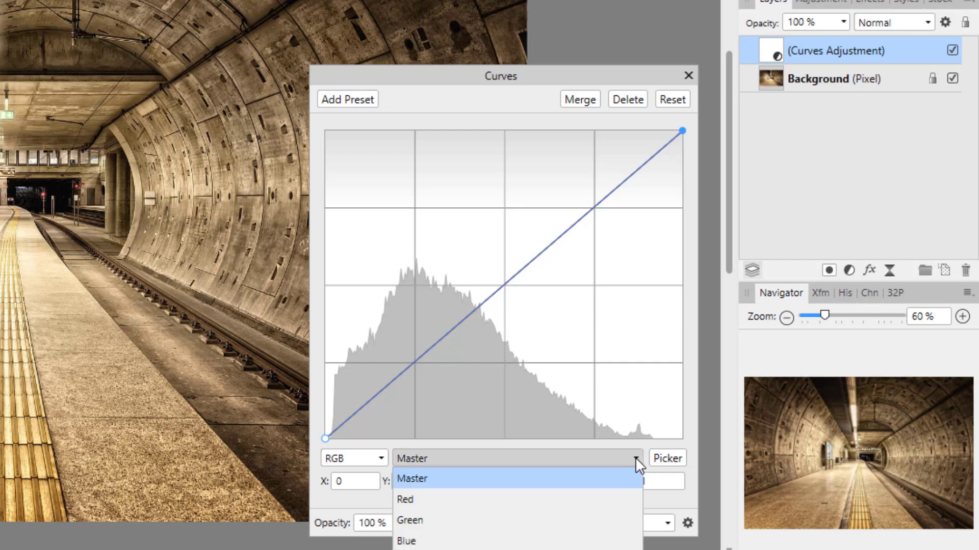
click(405, 501)
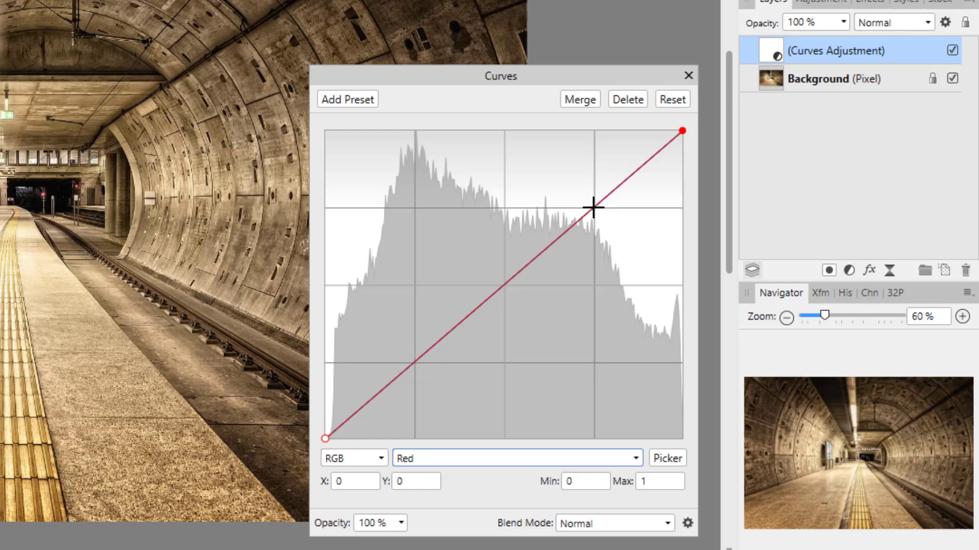
click(593, 208)
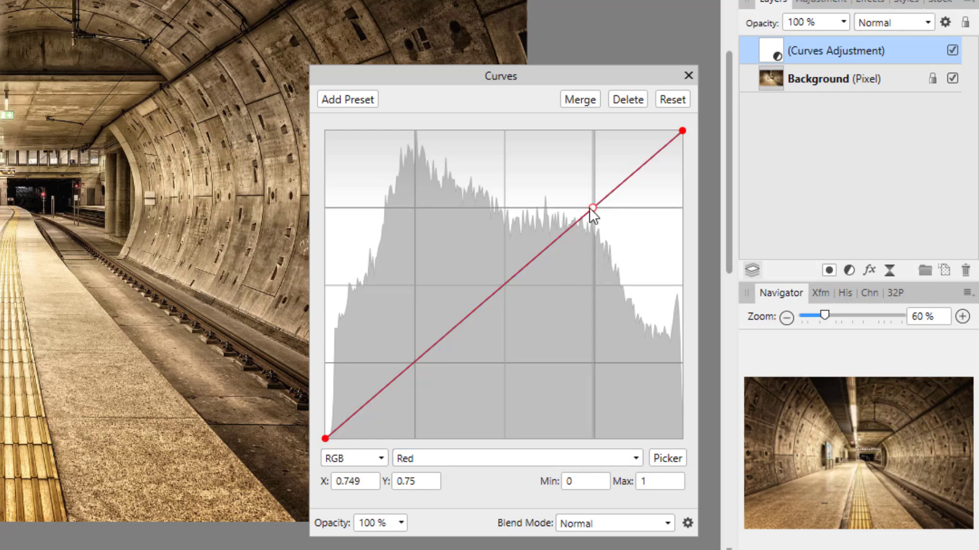
drag(592, 209, 574, 195)
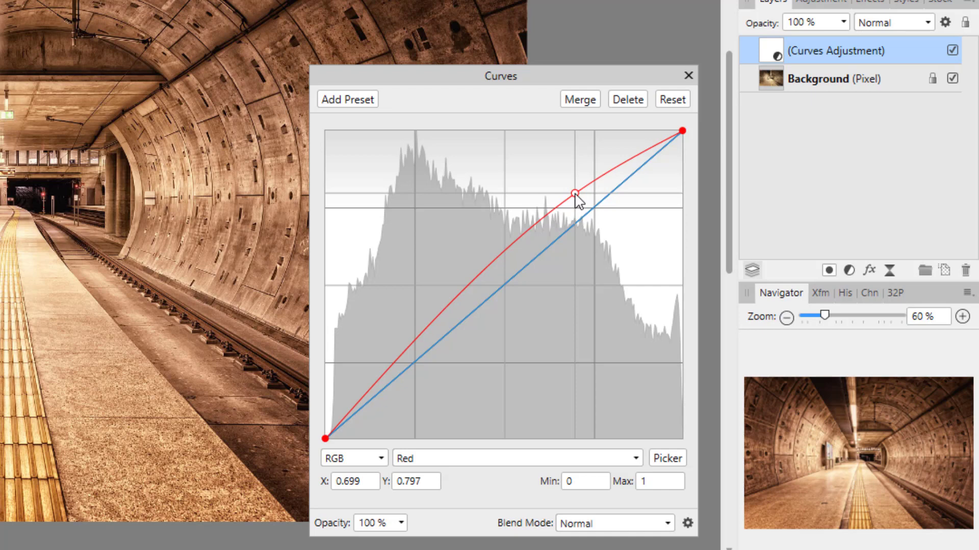
drag(575, 194, 576, 200)
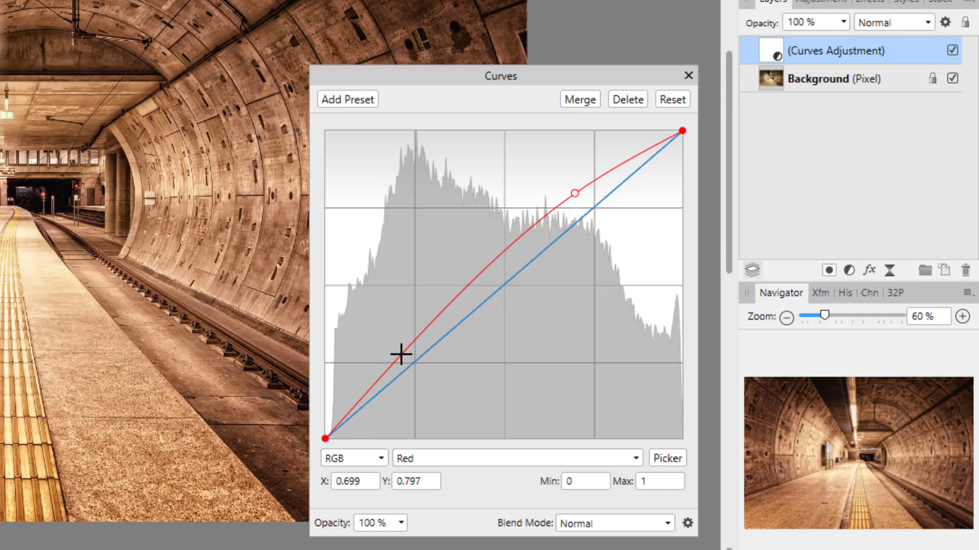
drag(402, 354, 428, 372)
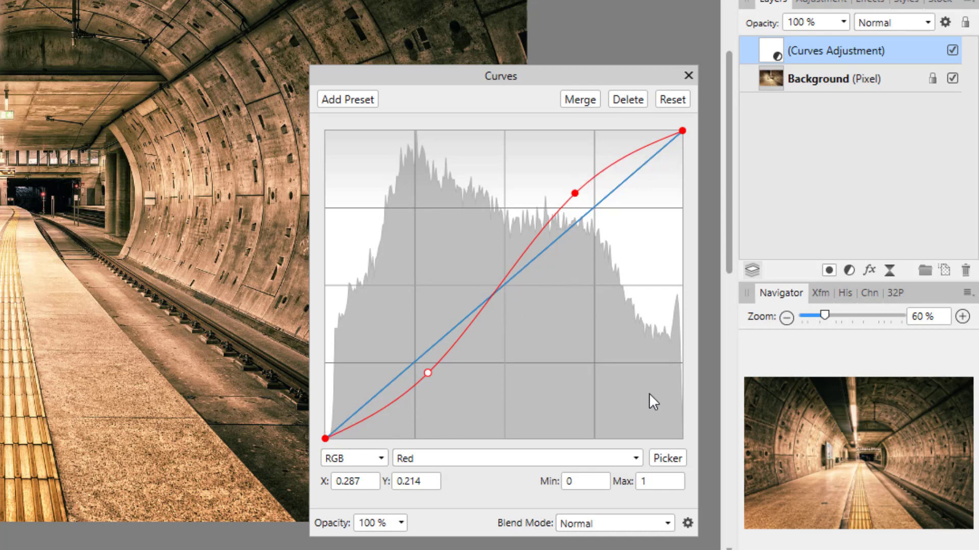
- Shape the Green channel into an S-curve with points at about X 0.742, Y 0.847 and X 0.257, Y 0.181
click(637, 458)
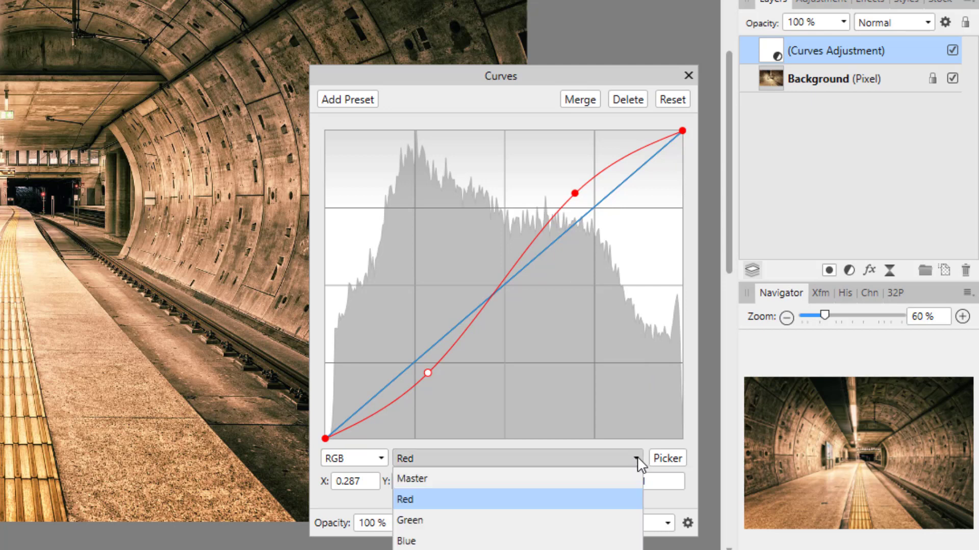
click(422, 521)
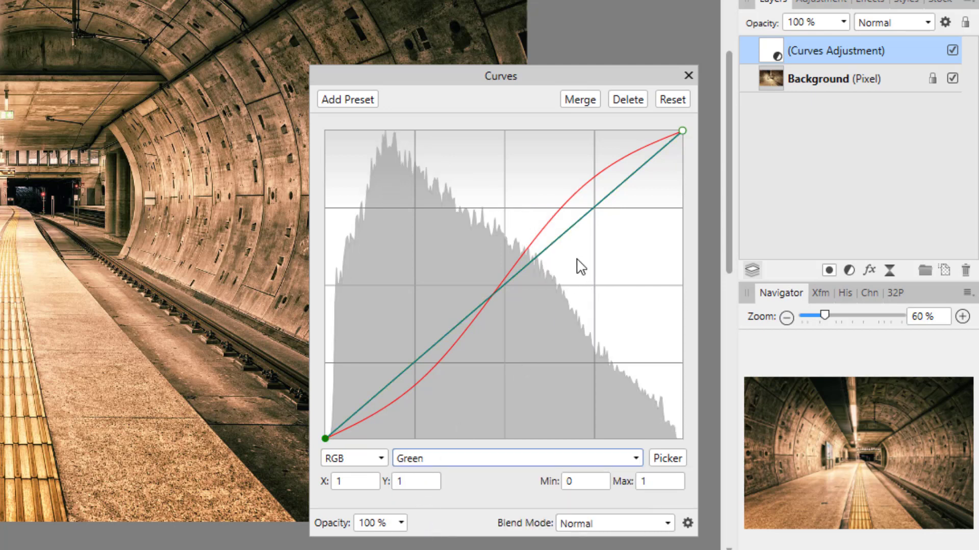
click(594, 208)
drag(595, 207, 590, 179)
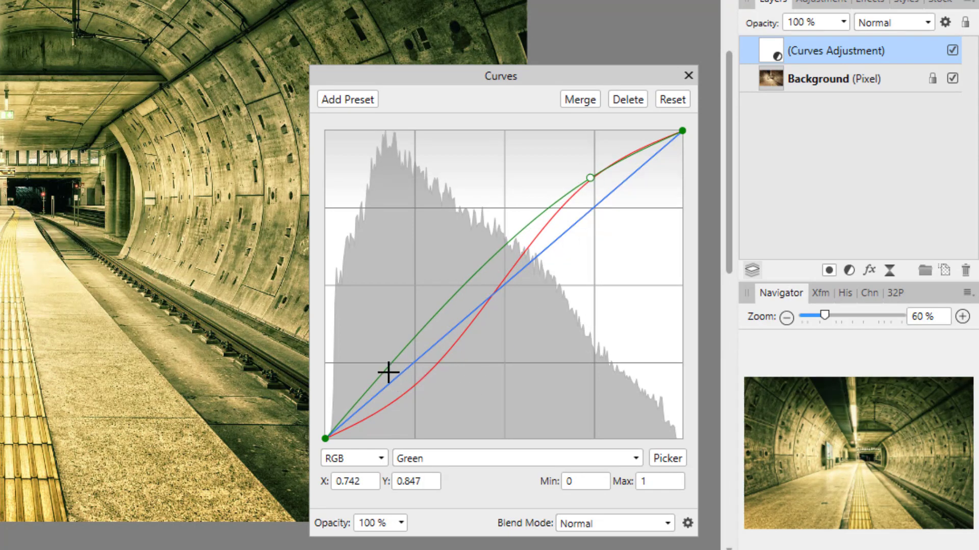
drag(388, 373, 417, 383)
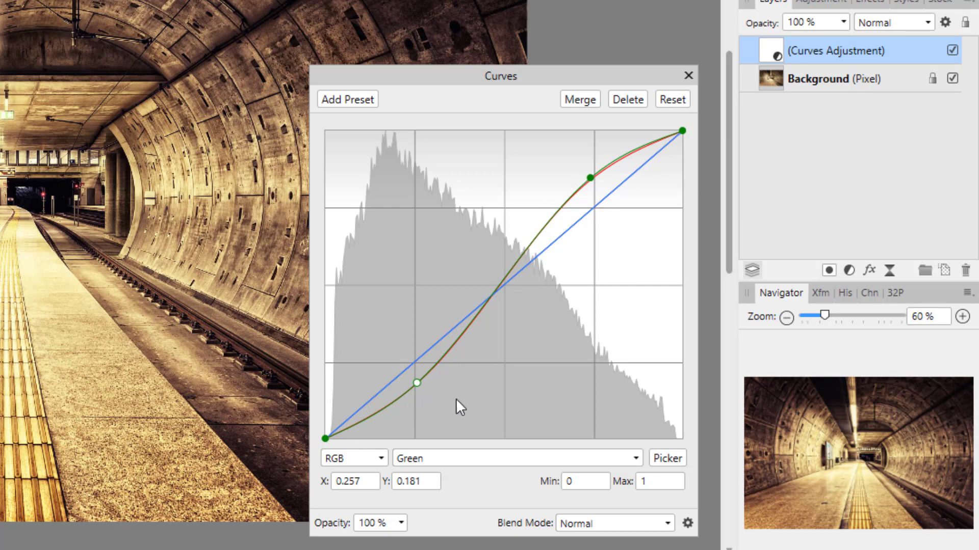
- Give the Blue channel an inverted S-curve with points at about X 0.808, Y 0.7 and X 0.193, Y 0.287, and close the Curves settings
click(637, 458)
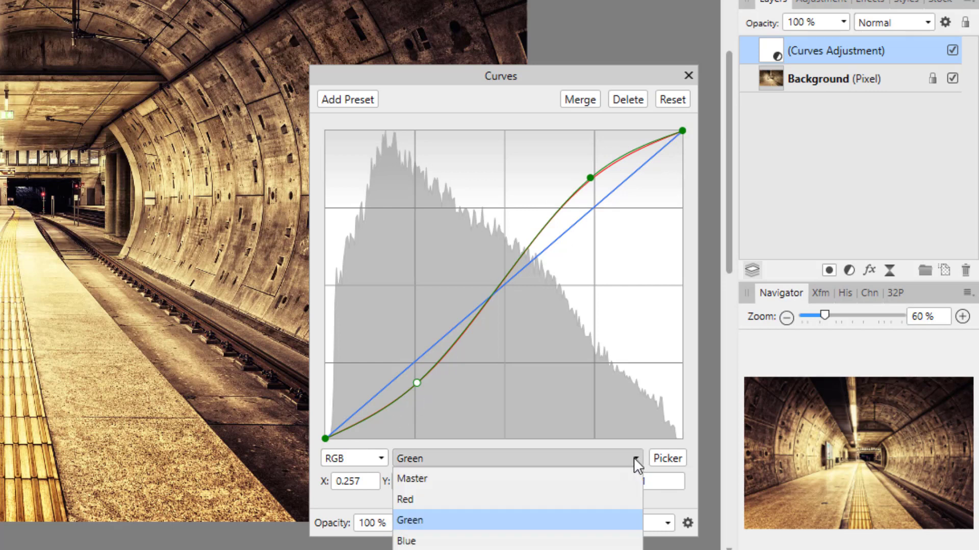
click(423, 544)
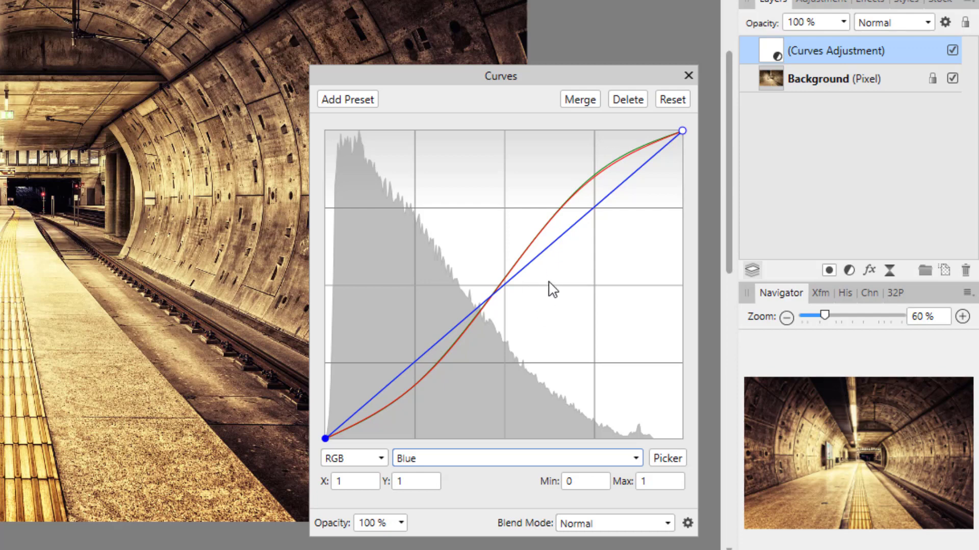
click(594, 209)
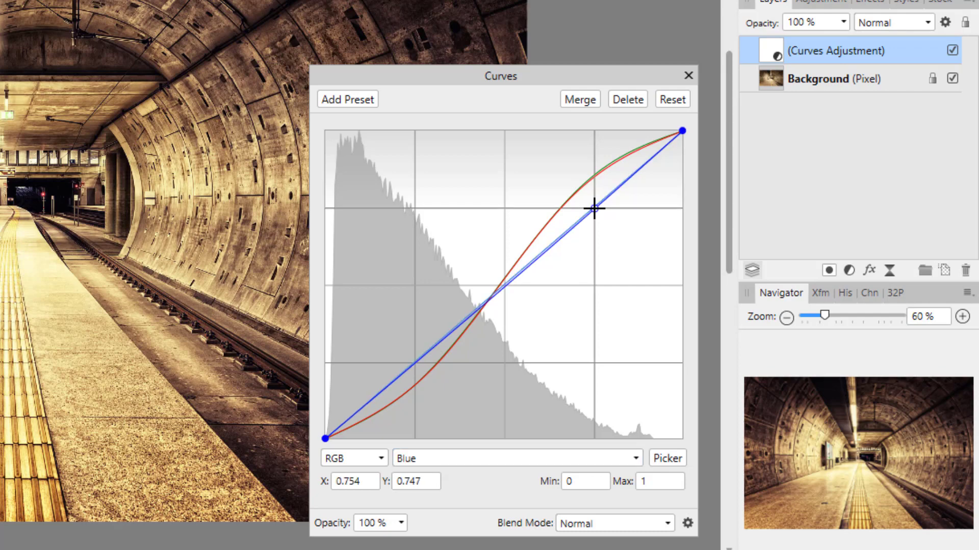
drag(594, 209, 614, 223)
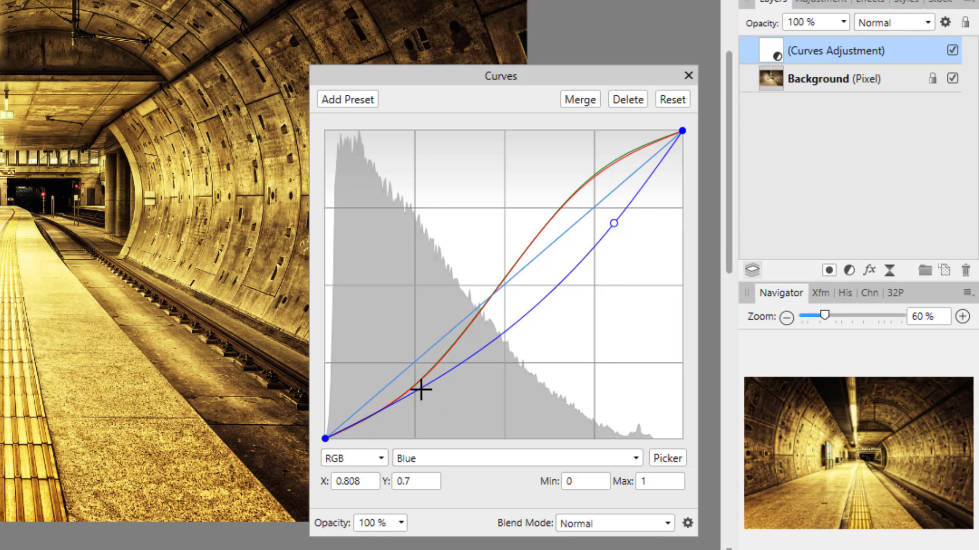
drag(421, 390, 394, 350)
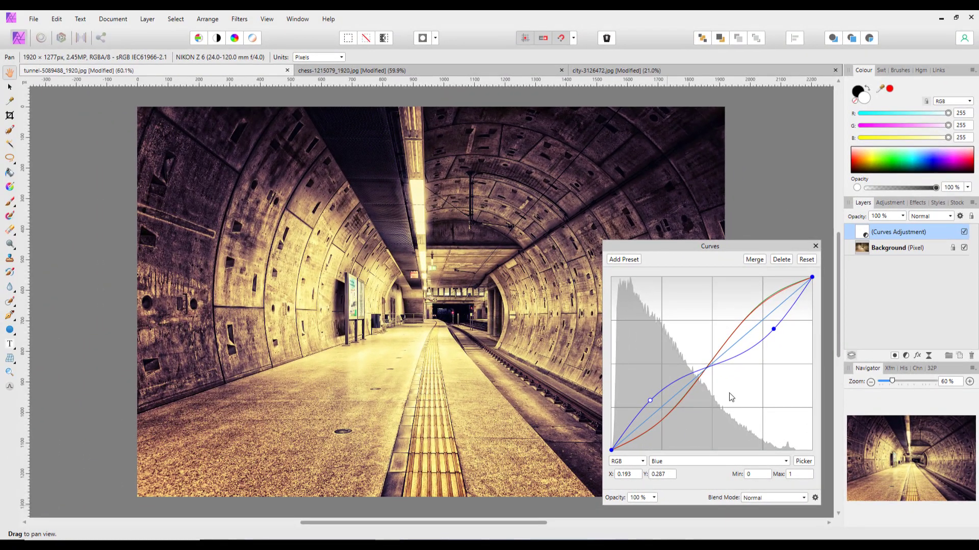
click(815, 247)
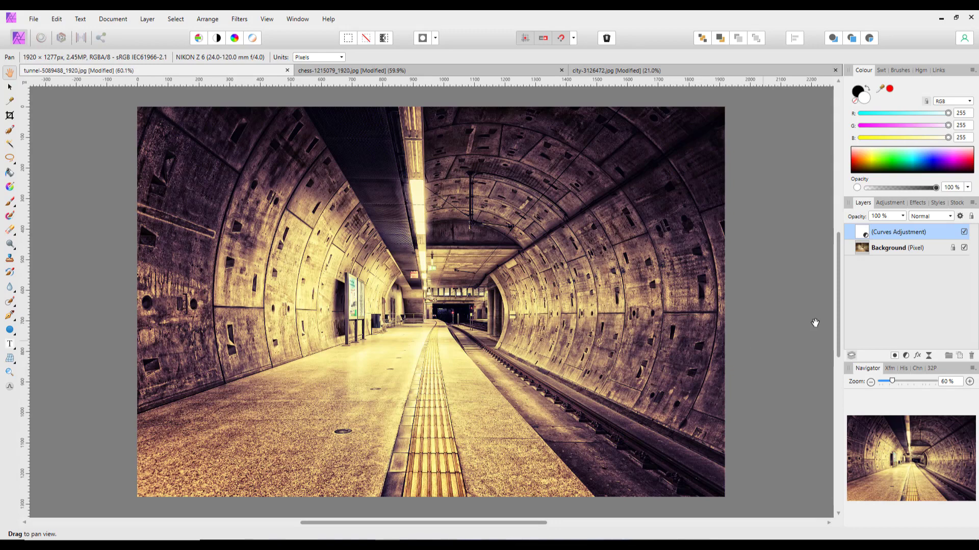
- Compare the tunnel photo before and after the new Curves adjustment
click(964, 232)
click(963, 232)
click(964, 232)
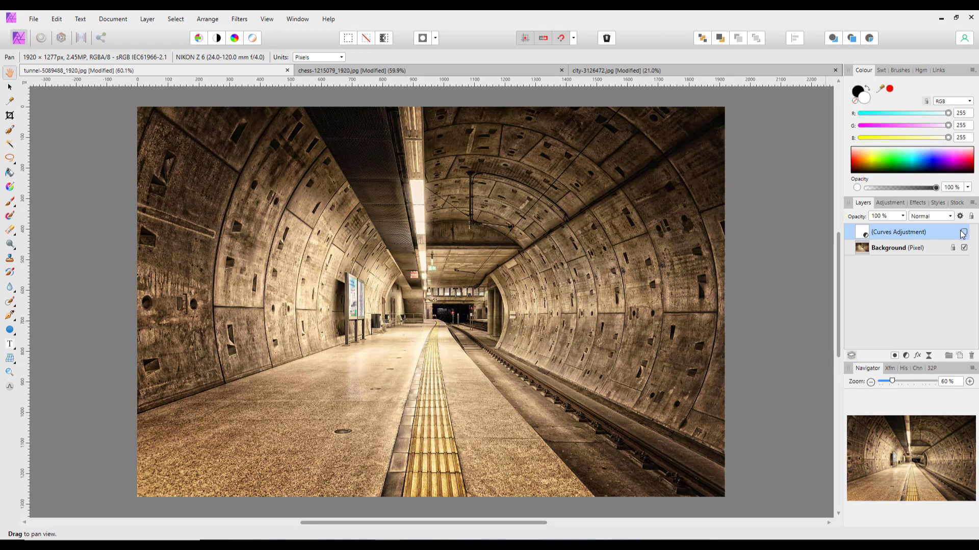
click(963, 232)
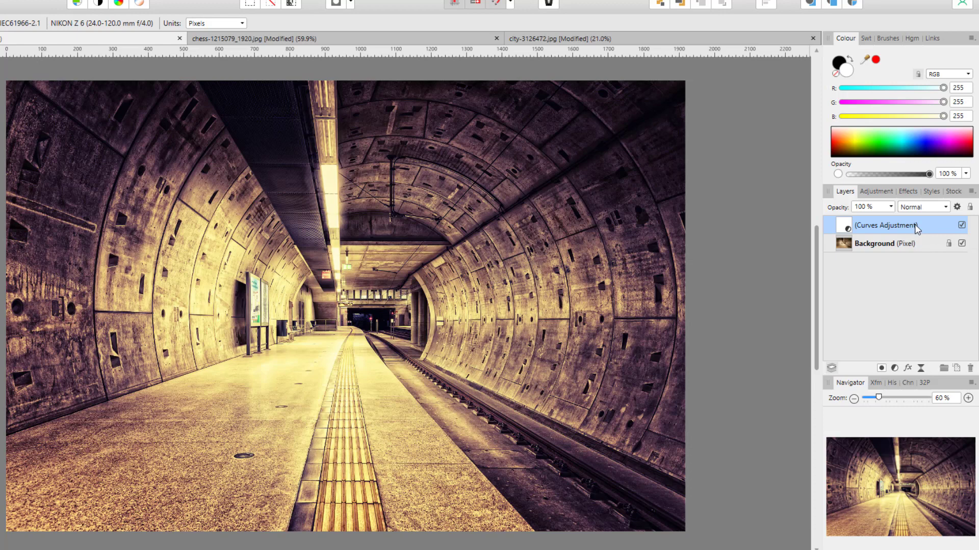
- Set the blend mode of the tunnel photo's Curves adjustment layer to Multiply
click(946, 208)
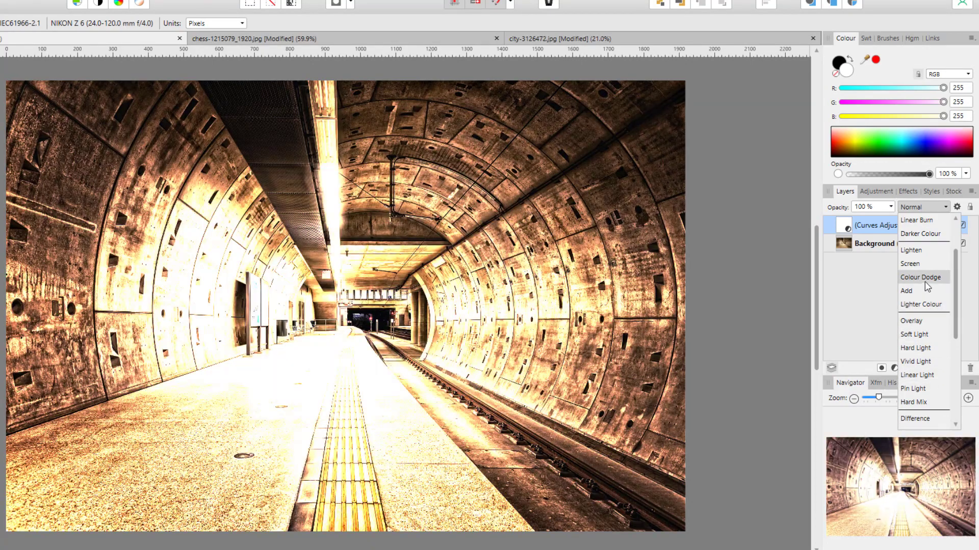
scroll(924, 278, up, 2)
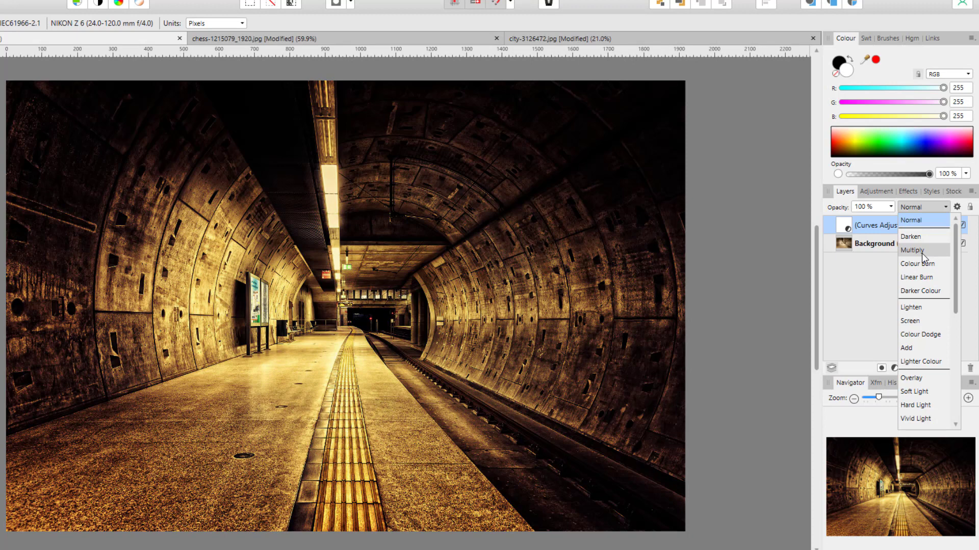
click(912, 250)
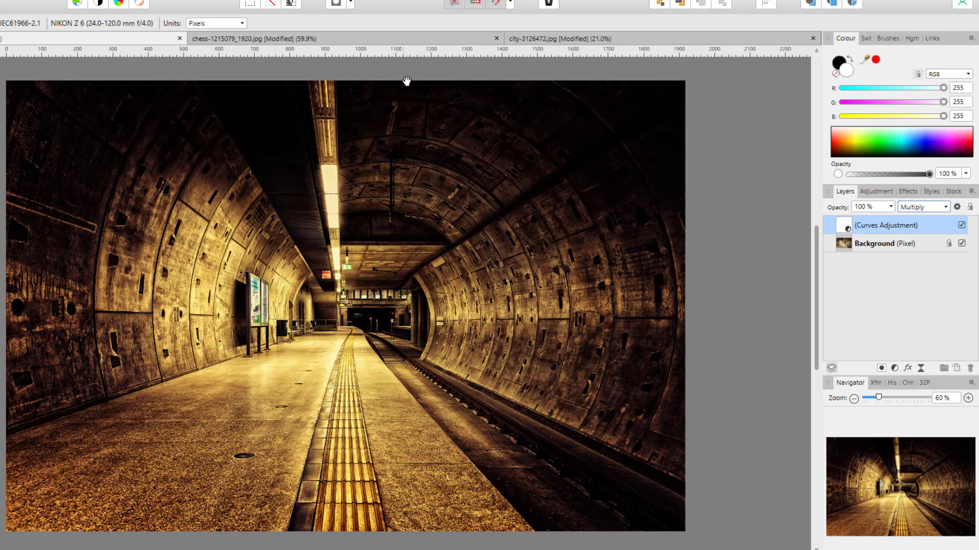
- Switch to the chess photo and turn on its Curves adjustment, comparing the image with and without it
click(442, 41)
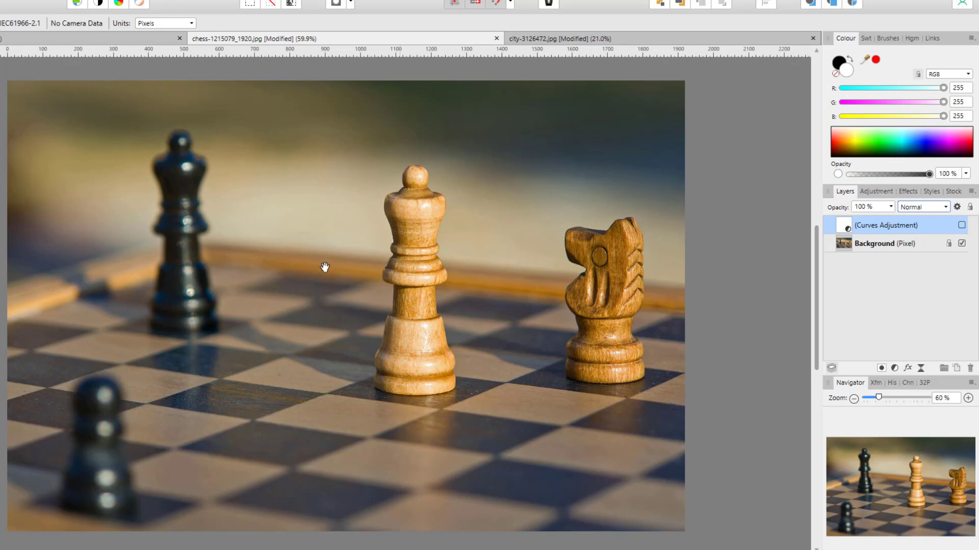
click(962, 226)
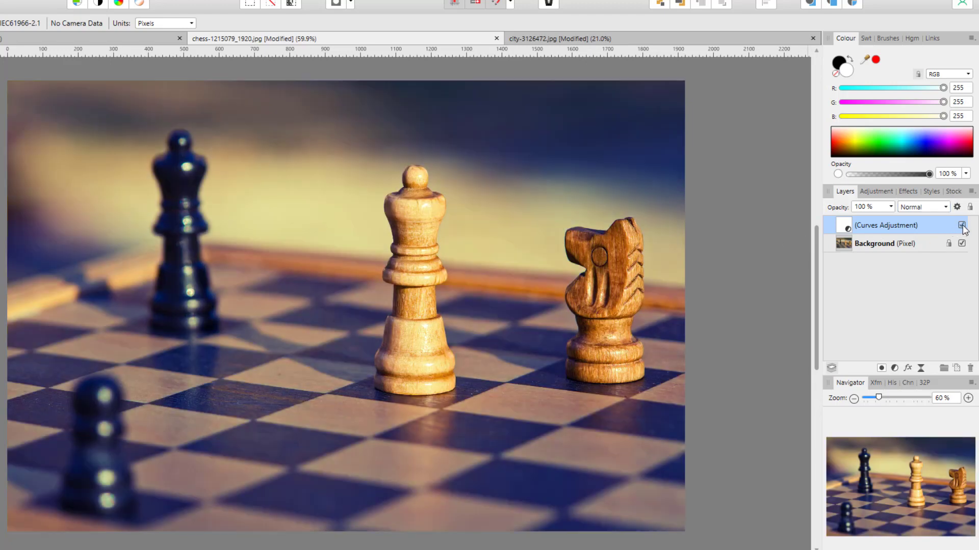
click(961, 225)
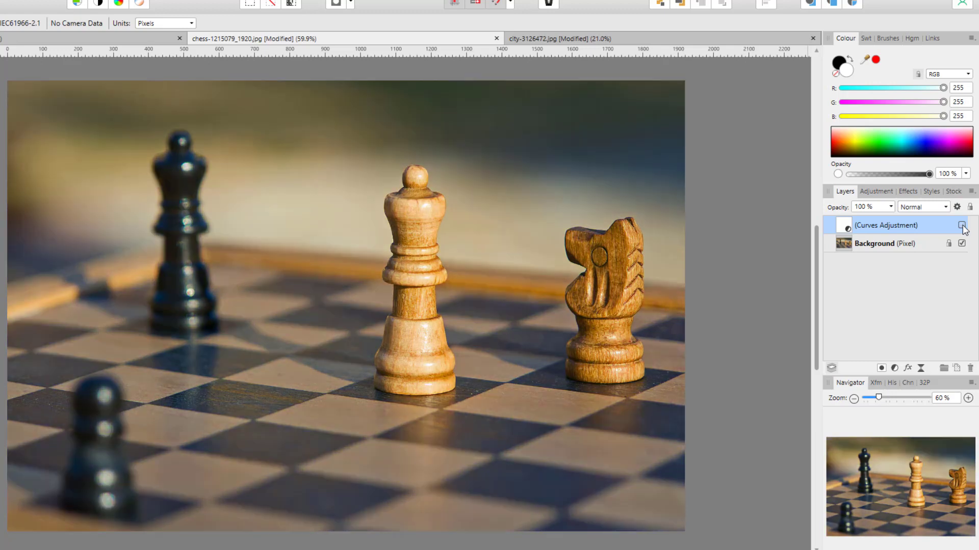
click(962, 225)
click(962, 226)
click(961, 226)
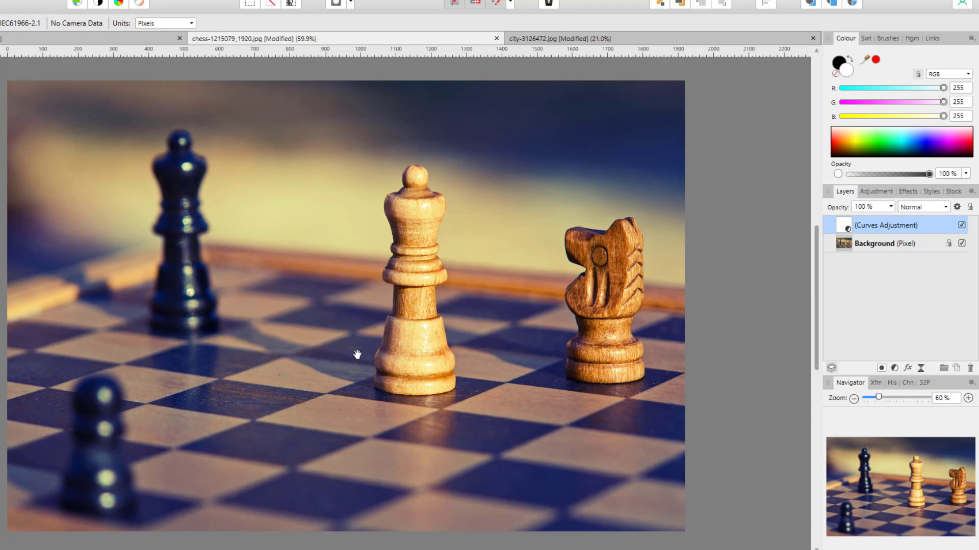
- Set the chess photo's Curves adjustment layer to Multiply blending and switch to the city photo
click(946, 207)
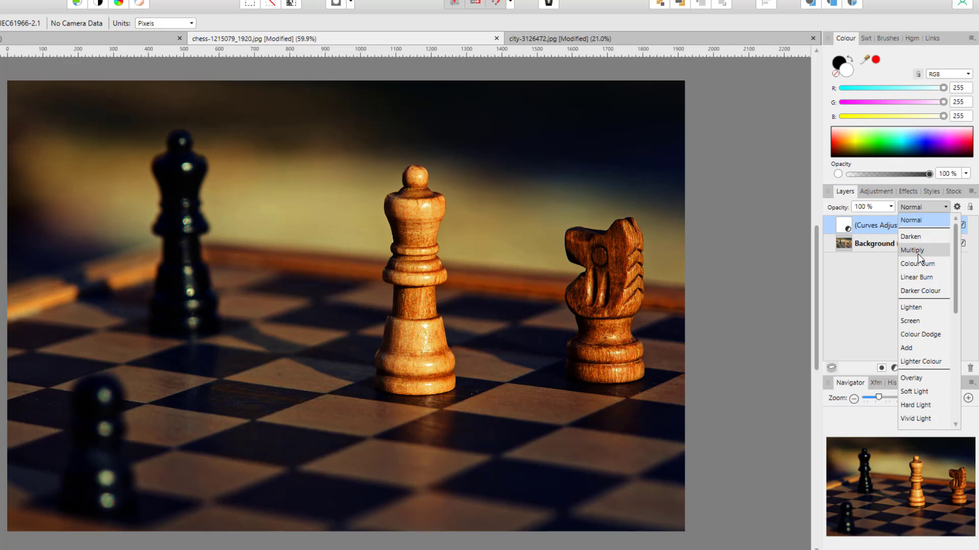
click(917, 251)
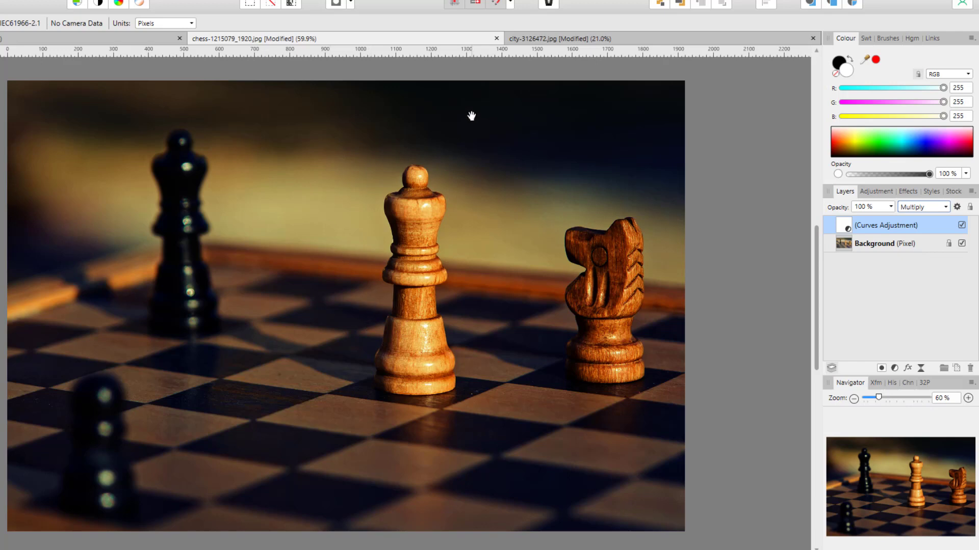
click(678, 39)
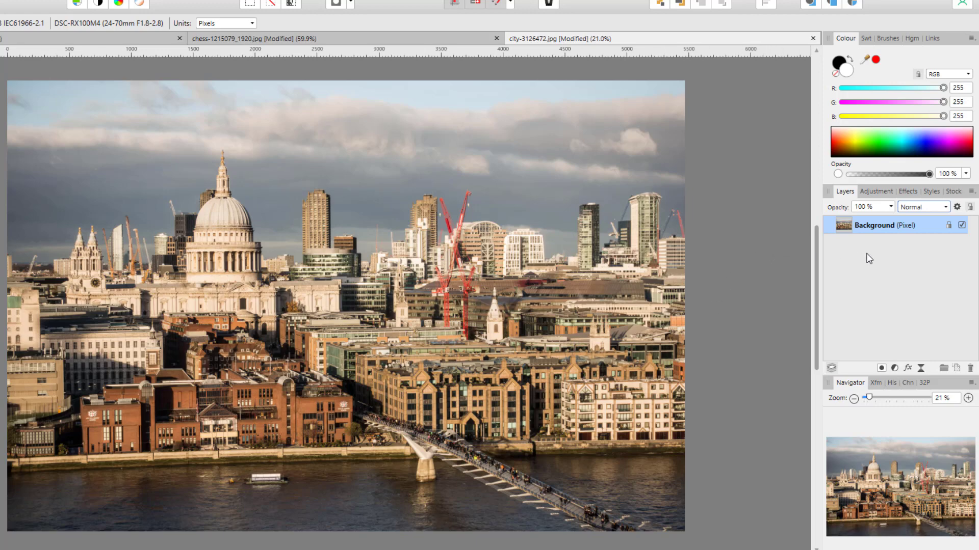
- Add a Curves adjustment to the city photo and bend its Red channel into an S-curve through about (0.71, 0.79) and (0.30, 0.21)
click(894, 367)
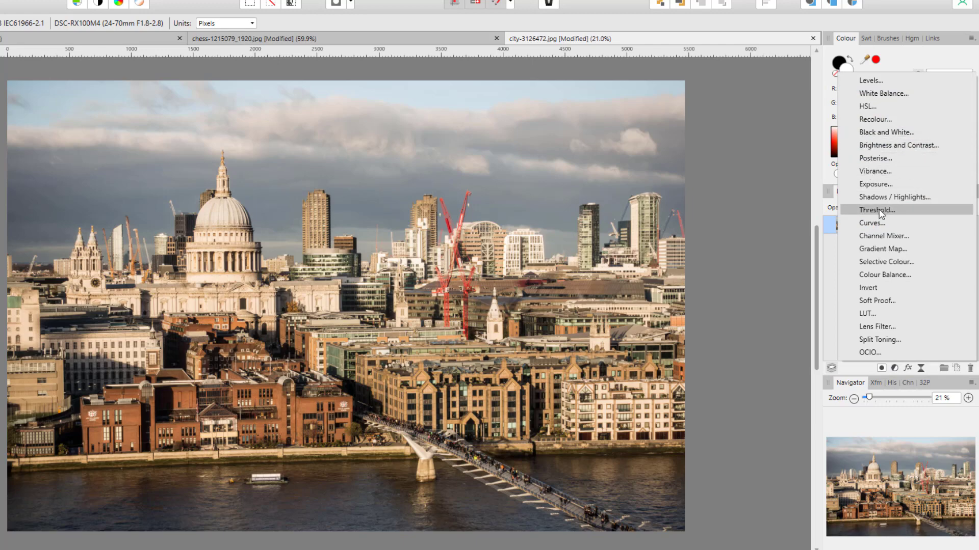
click(876, 223)
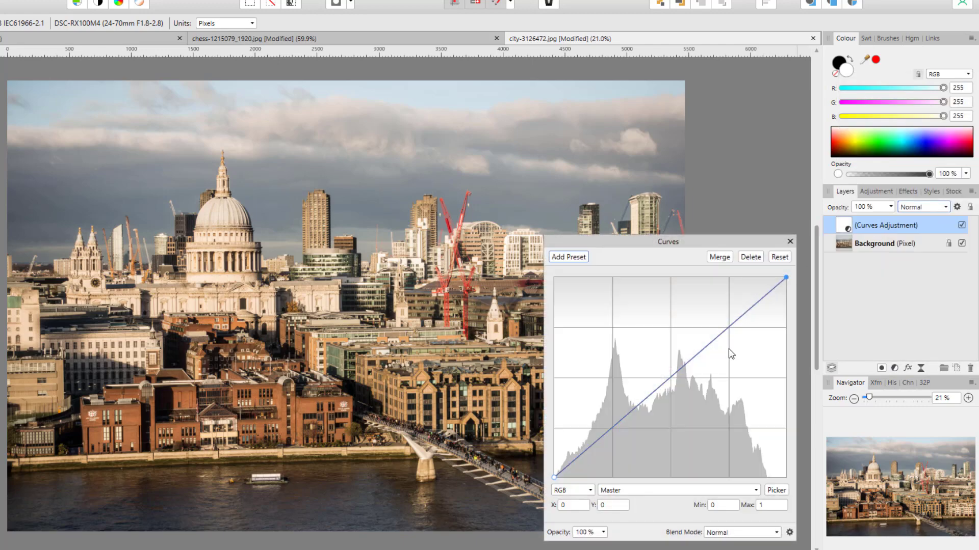
click(756, 490)
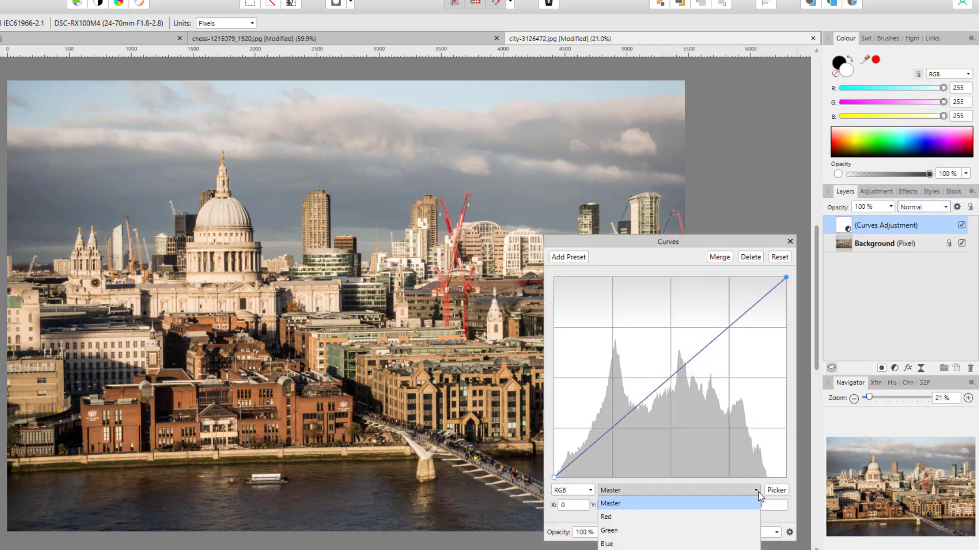
click(712, 517)
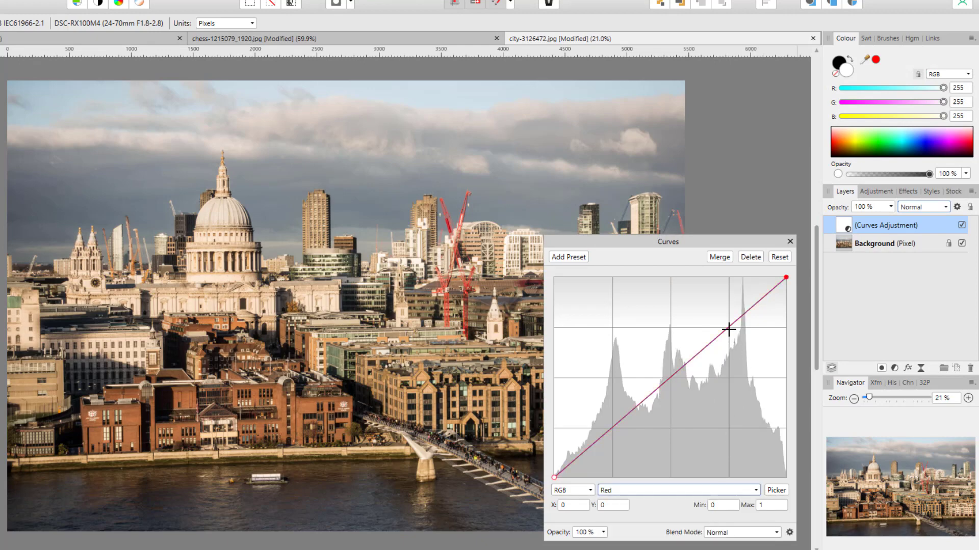
drag(729, 327, 719, 319)
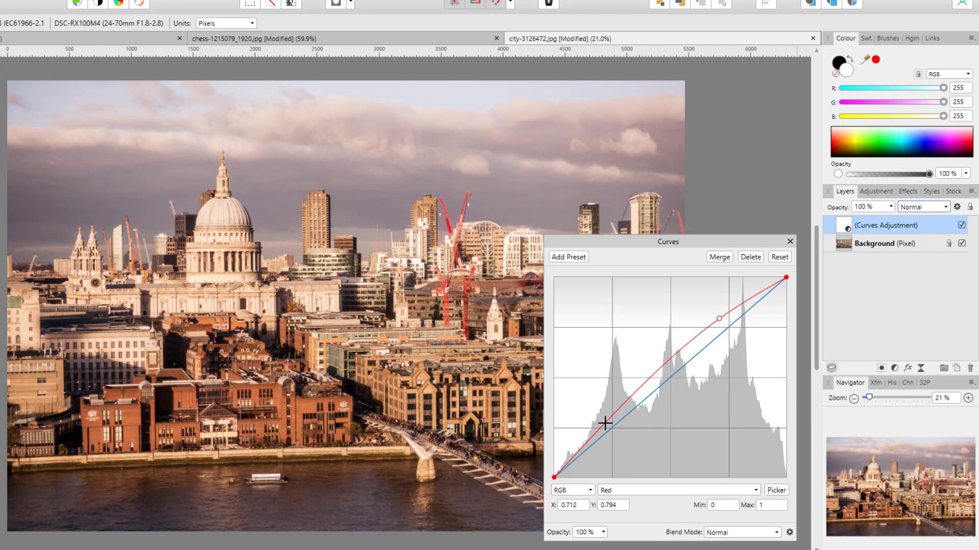
drag(605, 425, 622, 436)
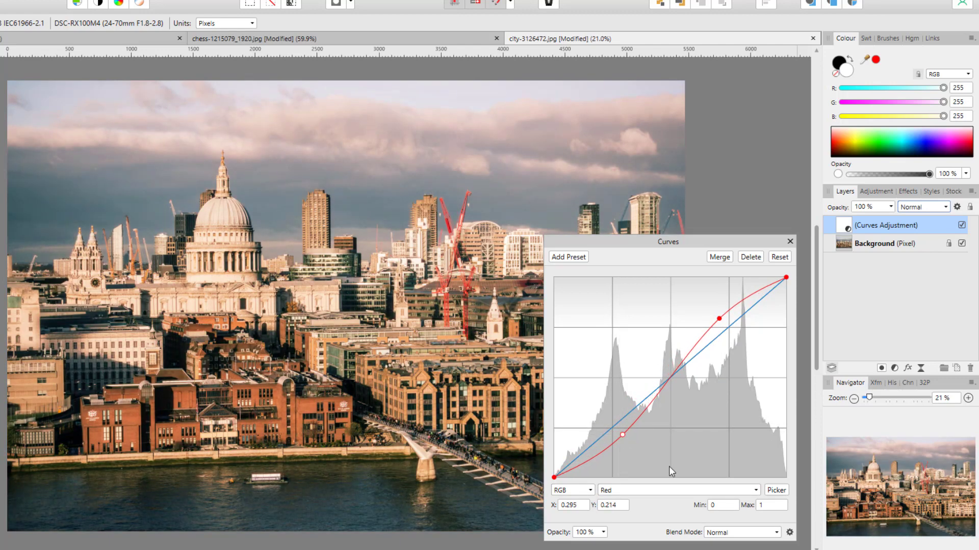
- Shape the Green channel into a similar S-curve, raising the highlights to about (0.75, 0.84) and lowering the shadows near X 0.27
click(757, 491)
click(638, 532)
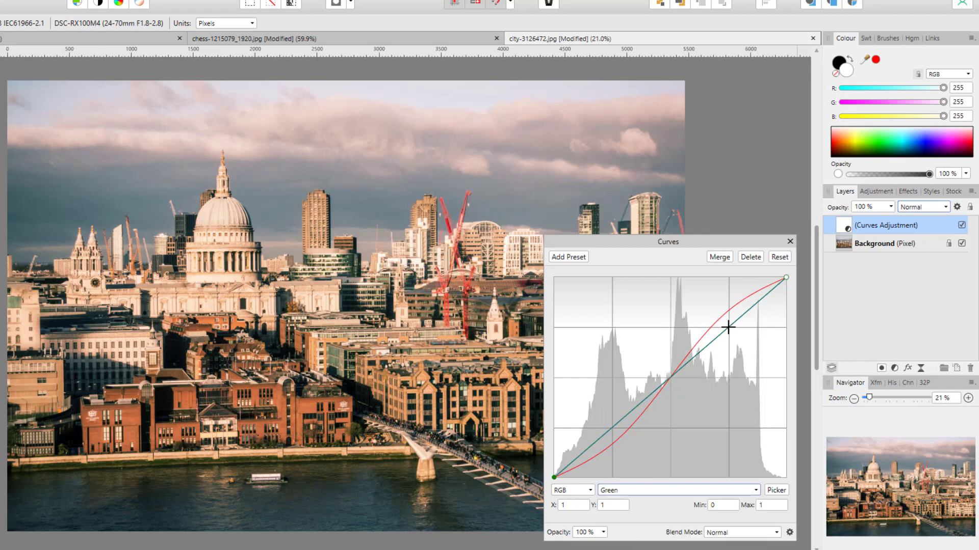
drag(732, 329, 729, 313)
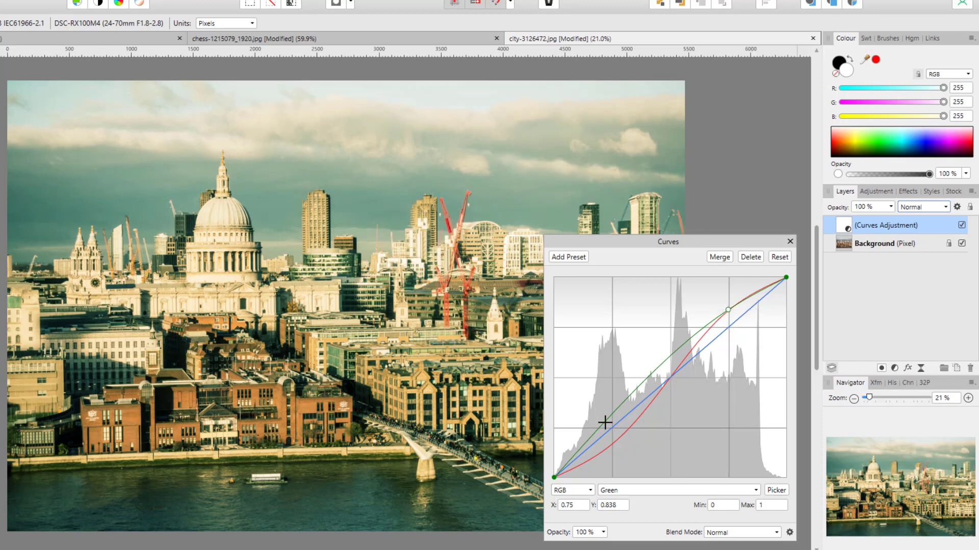
drag(603, 424, 618, 440)
- Bend the Blue channel into an inverted S-curve through about (0.80, 0.70) and (0.21, 0.28), and close the Curves settings
click(756, 491)
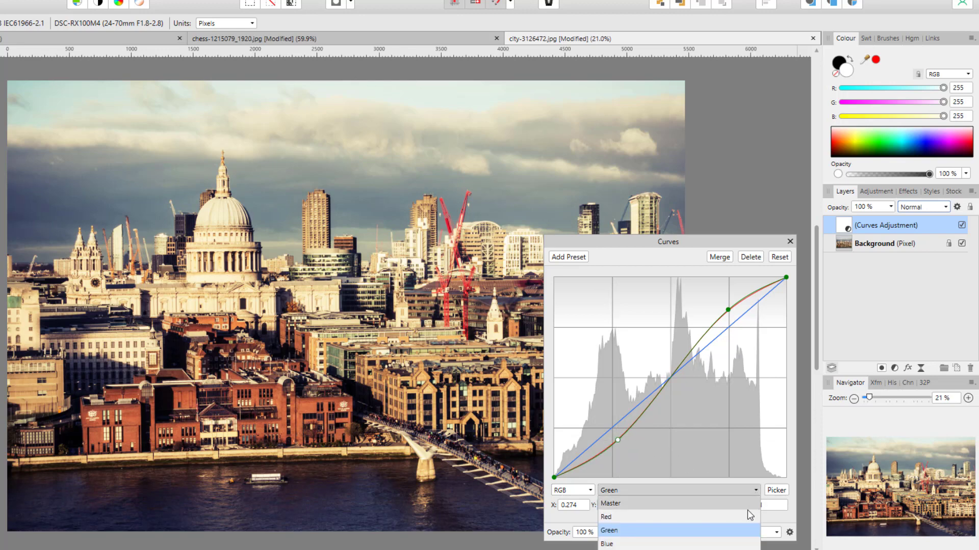
click(666, 534)
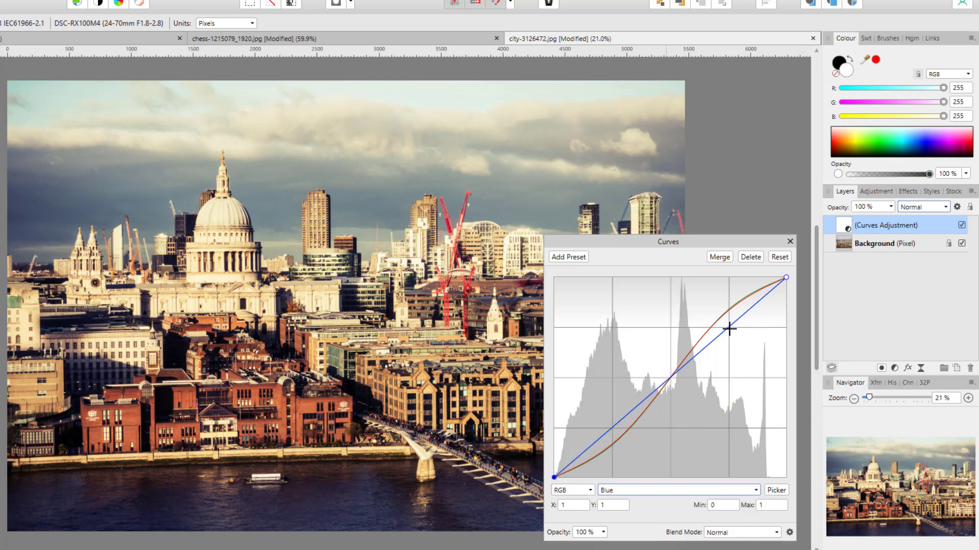
drag(729, 326, 739, 339)
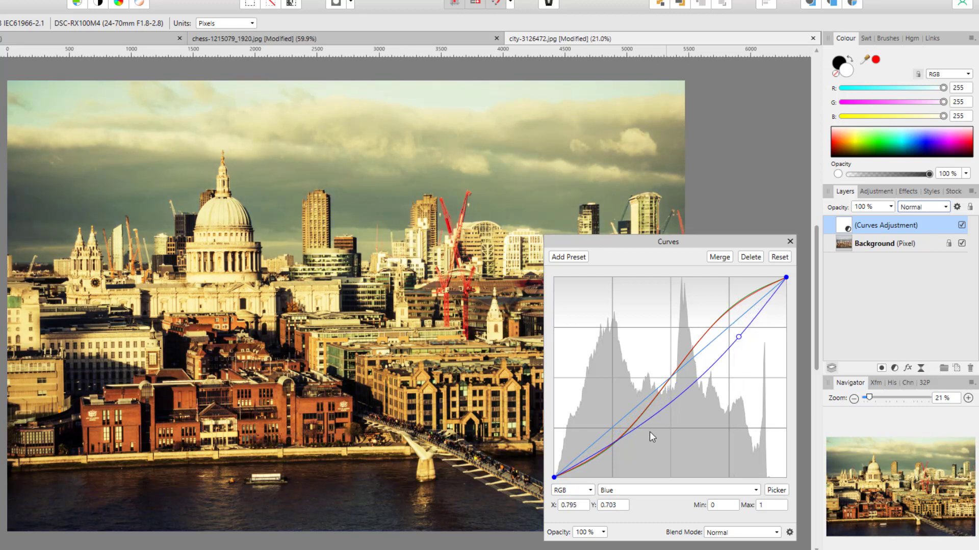
drag(617, 437, 603, 424)
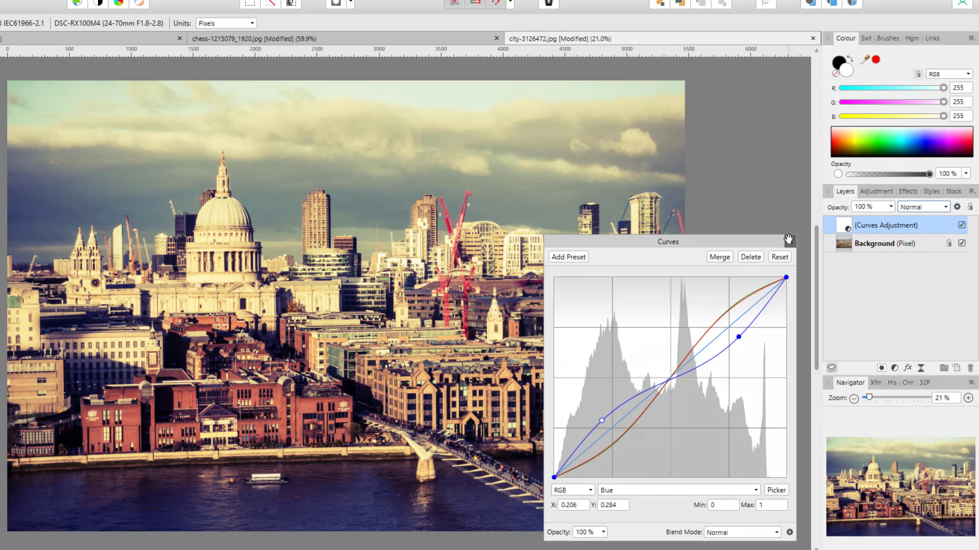
click(789, 241)
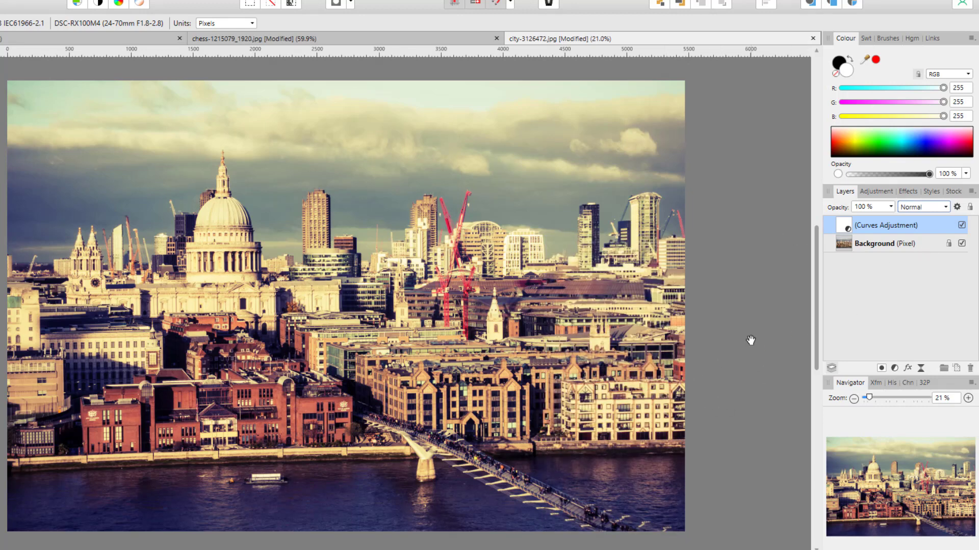
- Compare the city photo with and without its Curves adjustment
click(961, 225)
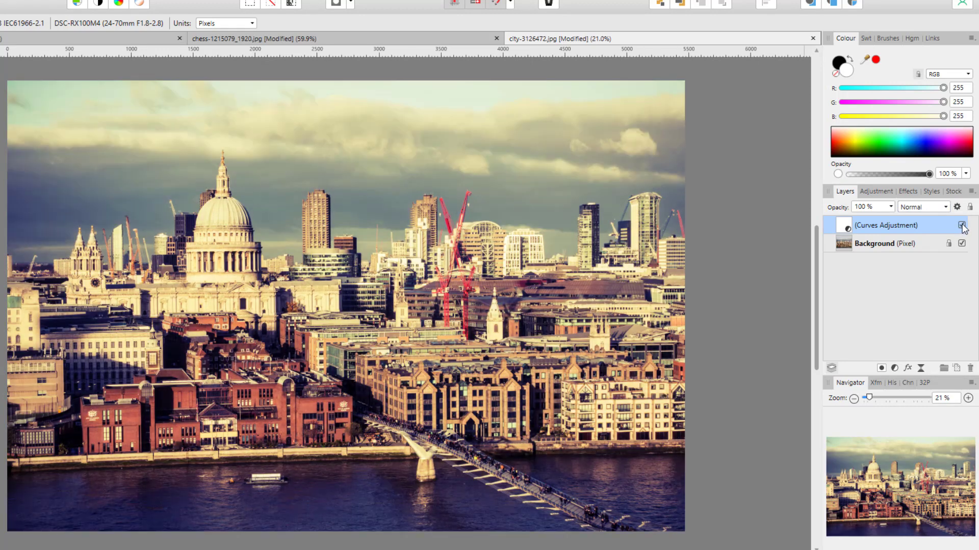
click(961, 226)
click(961, 225)
- Set the city photo's Curves adjustment layer to Multiply blending and compare the image with and without it
click(946, 208)
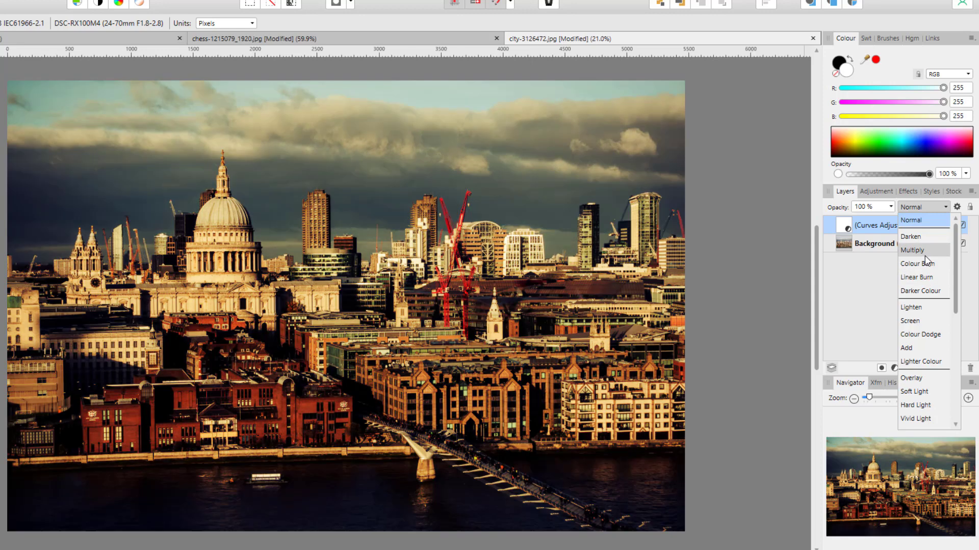
click(924, 253)
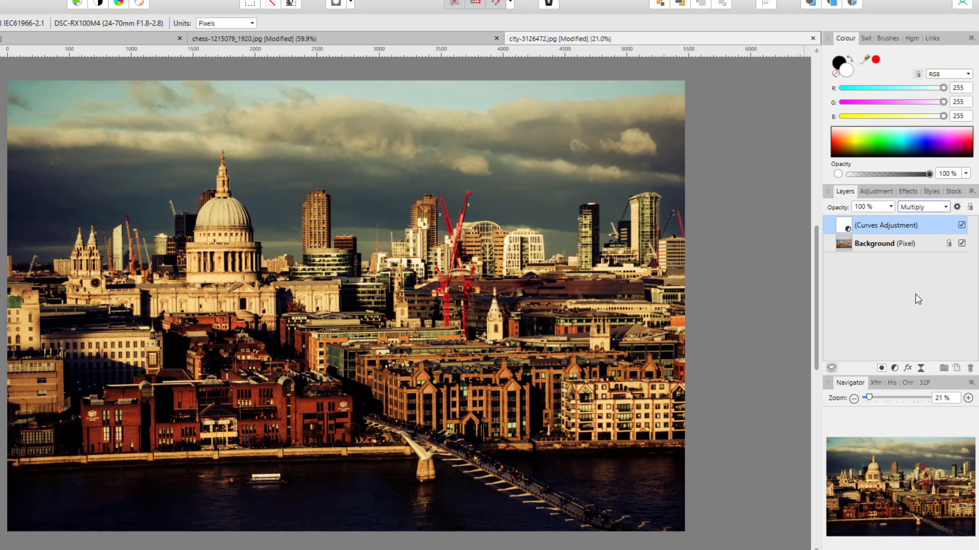
click(961, 226)
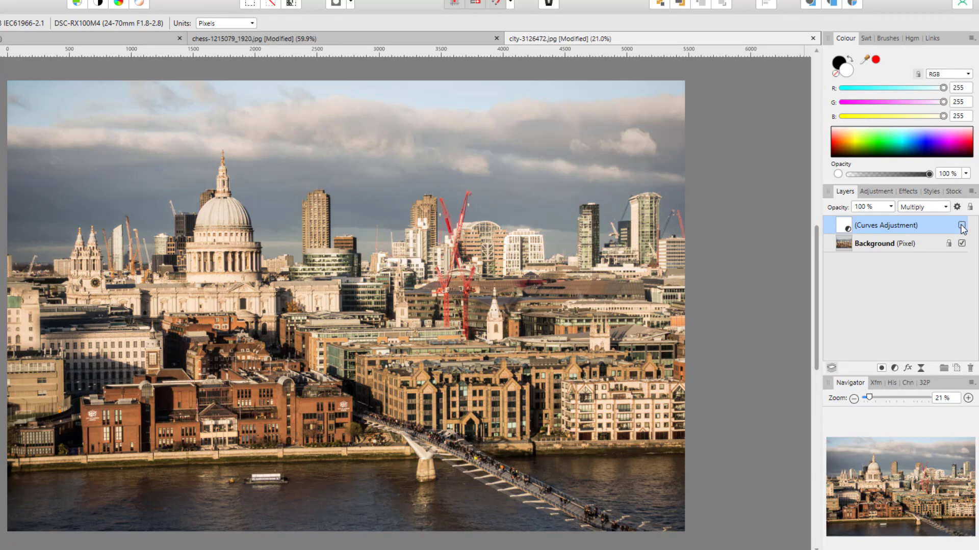
click(962, 226)
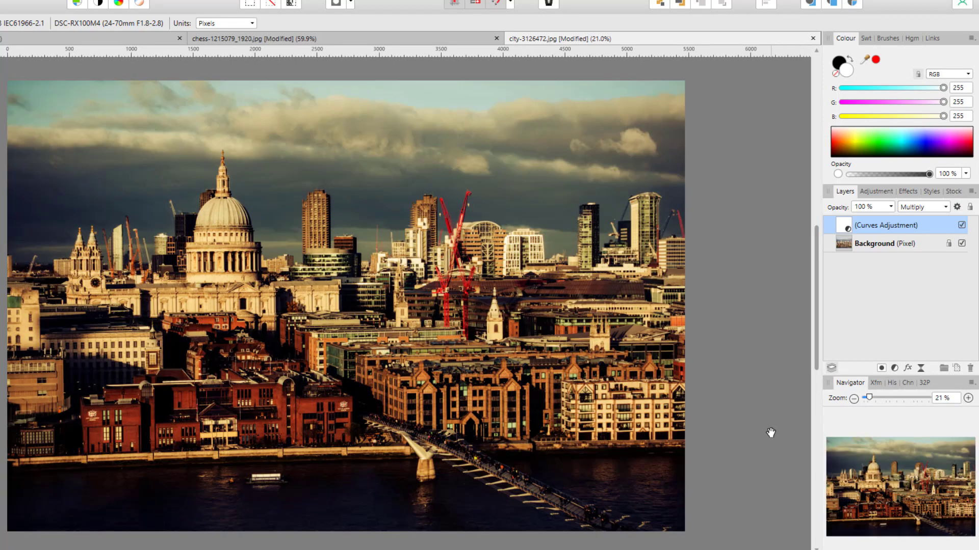